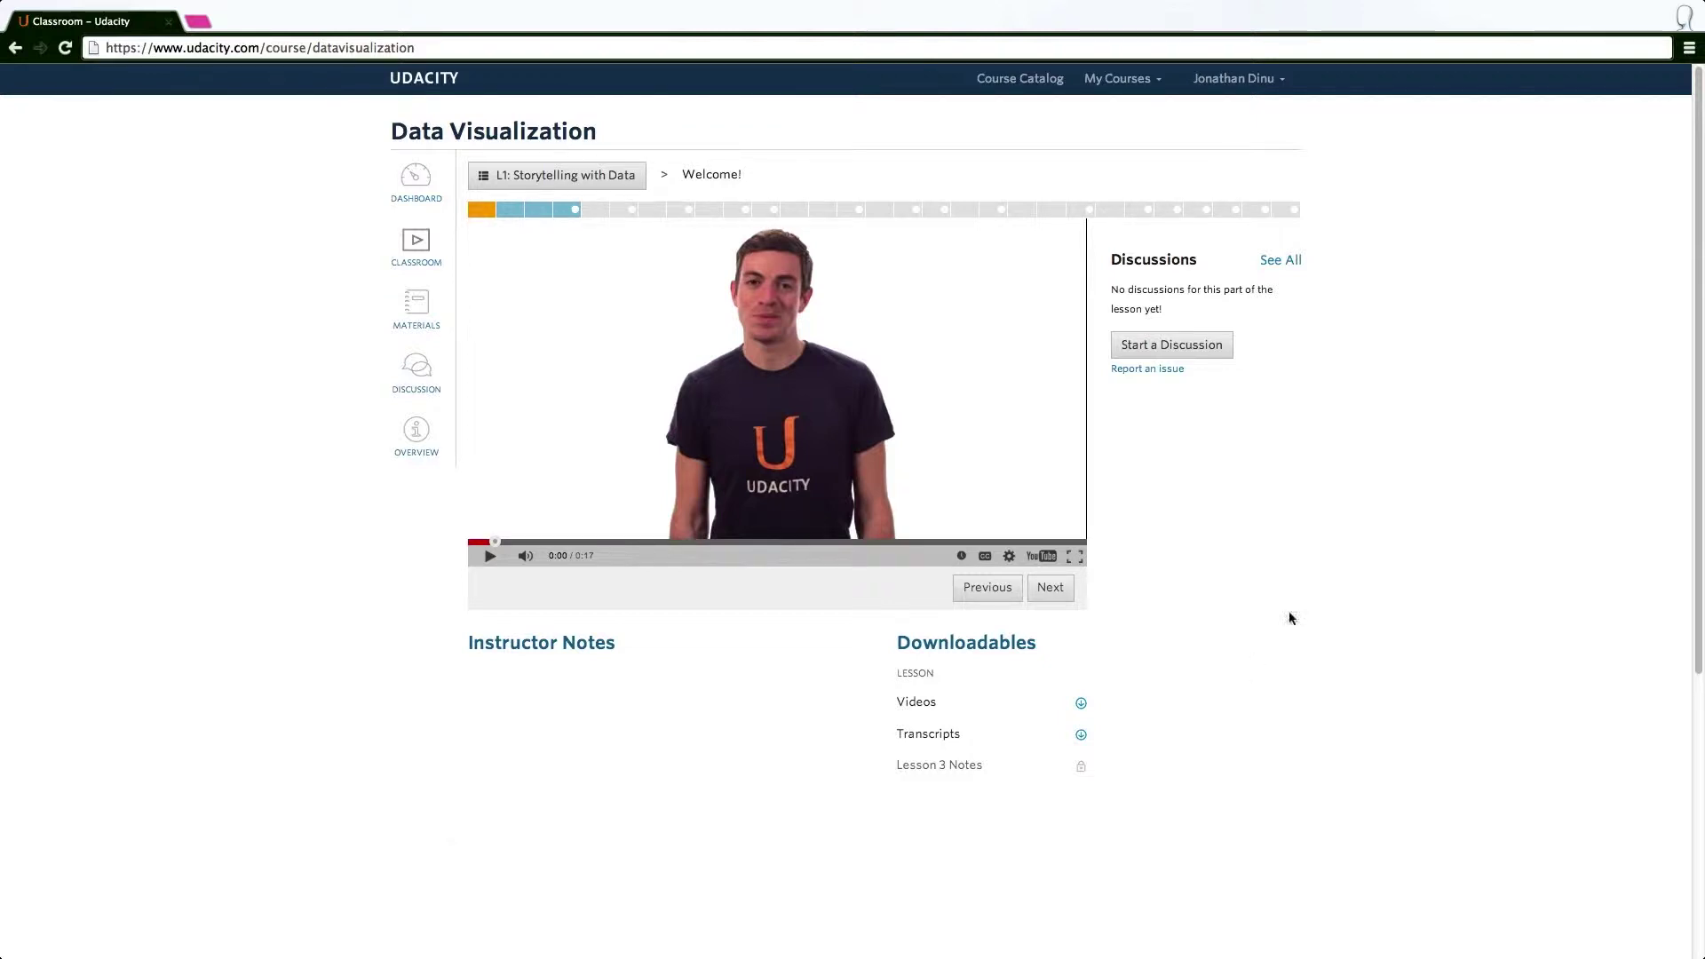
Open Chrome's main menu over the Udacity Data Visualization lesson page
{"action": "left_click", "coordinate": [1687, 49]}
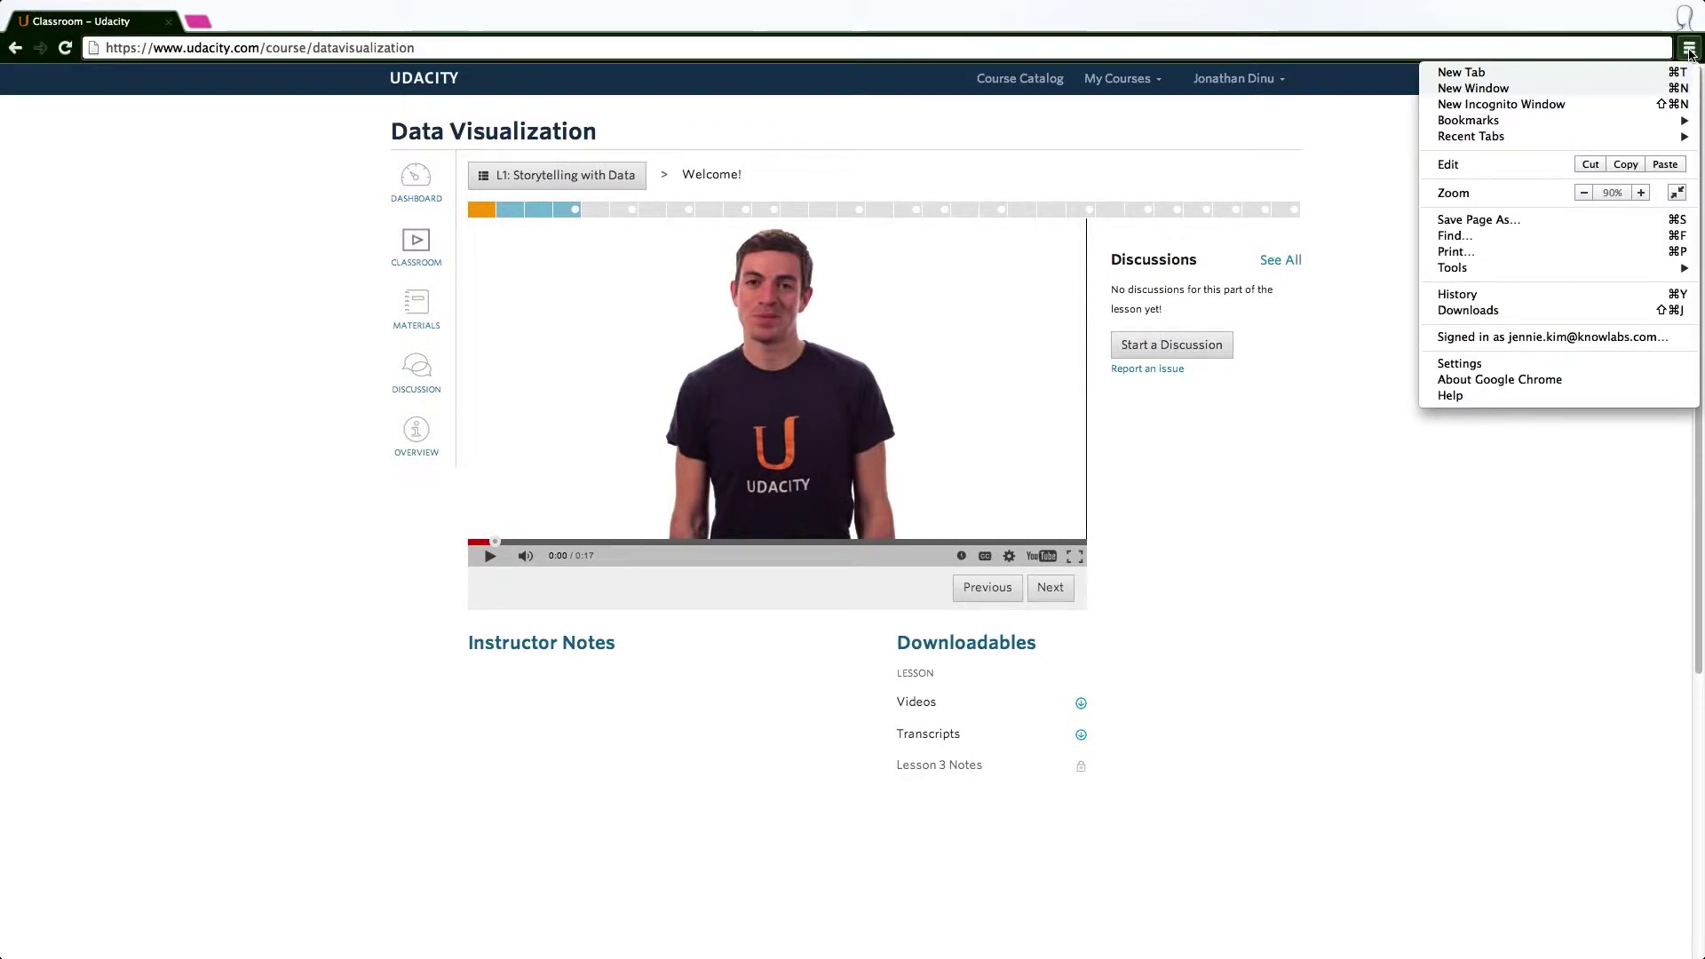
{"action": "mouse_move", "coordinate": [1455, 268]}
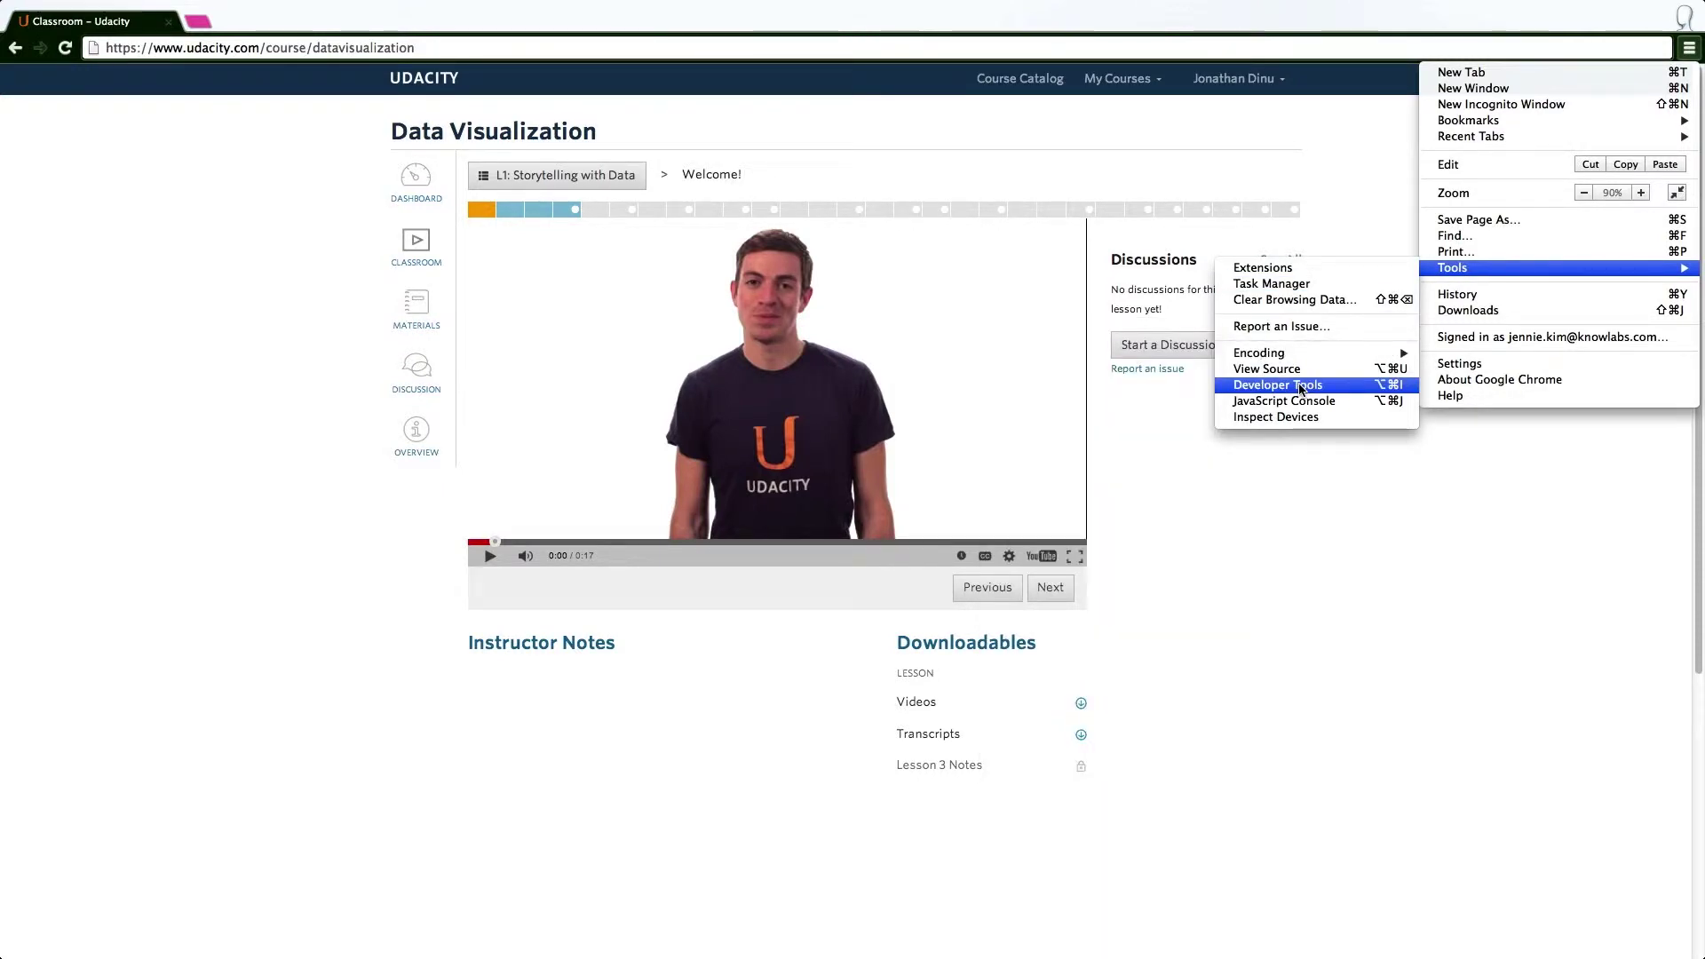
Launch Developer Tools from the Tools submenu, docked beside the Udacity lesson
{"action": "left_click", "coordinate": [1299, 388]}
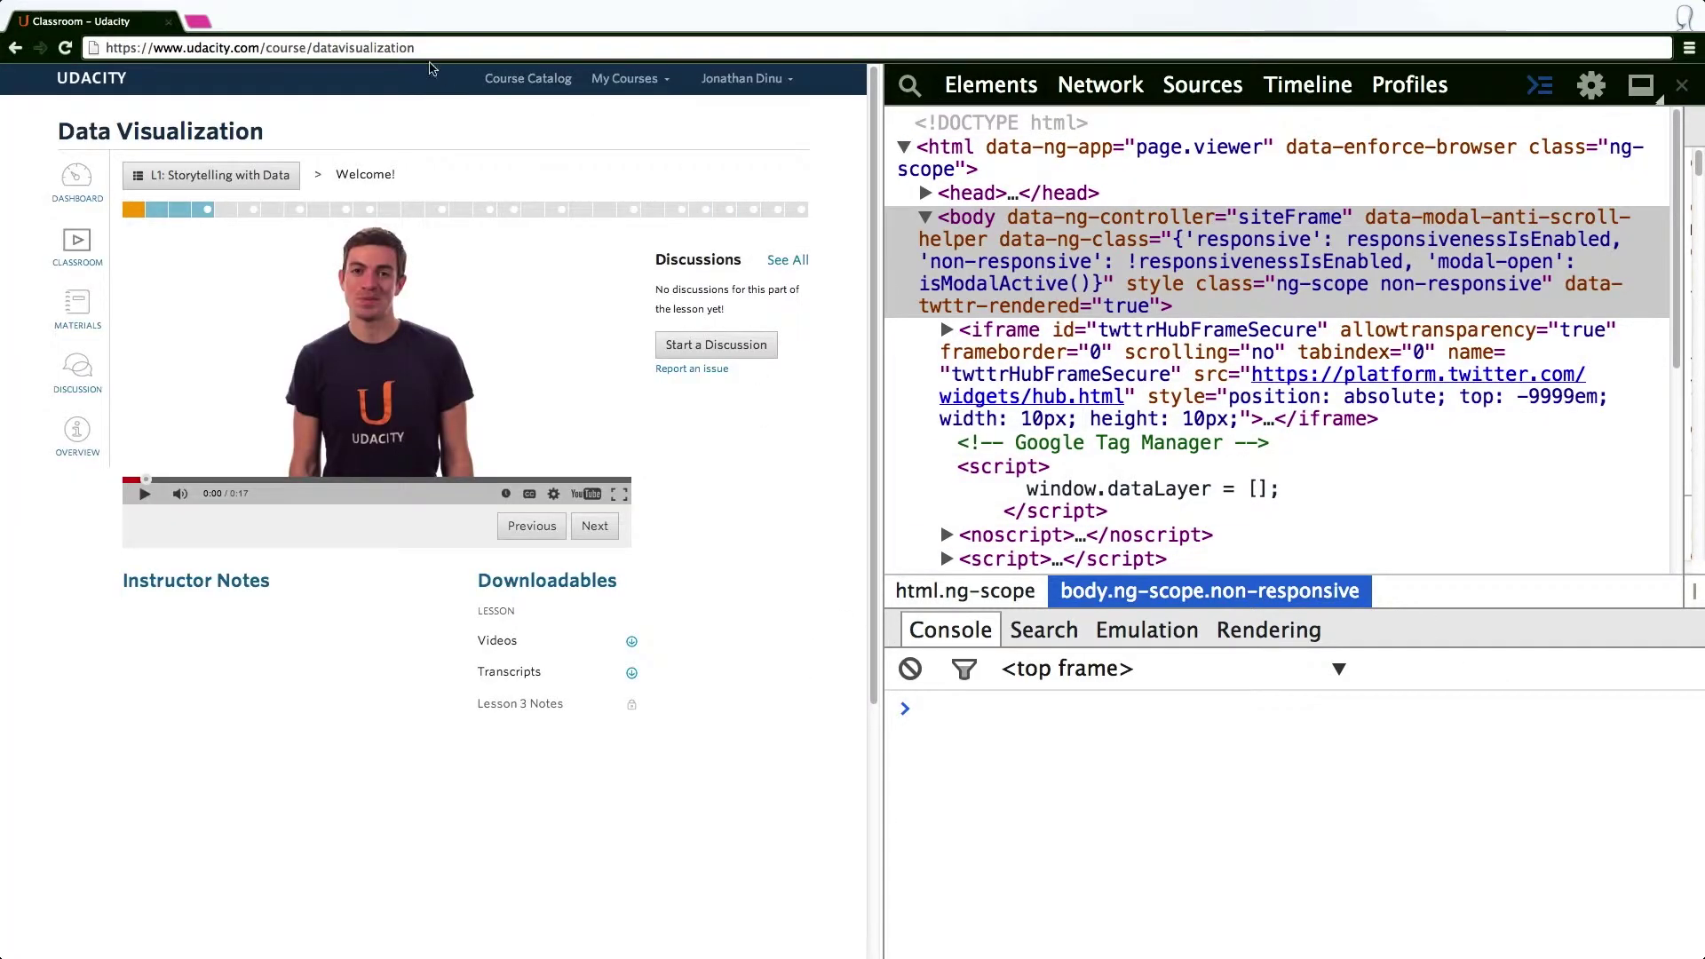
Focus the DevTools Console prompt, then bring Chrome's main menu up again
{"action": "left_click", "coordinate": [1067, 859]}
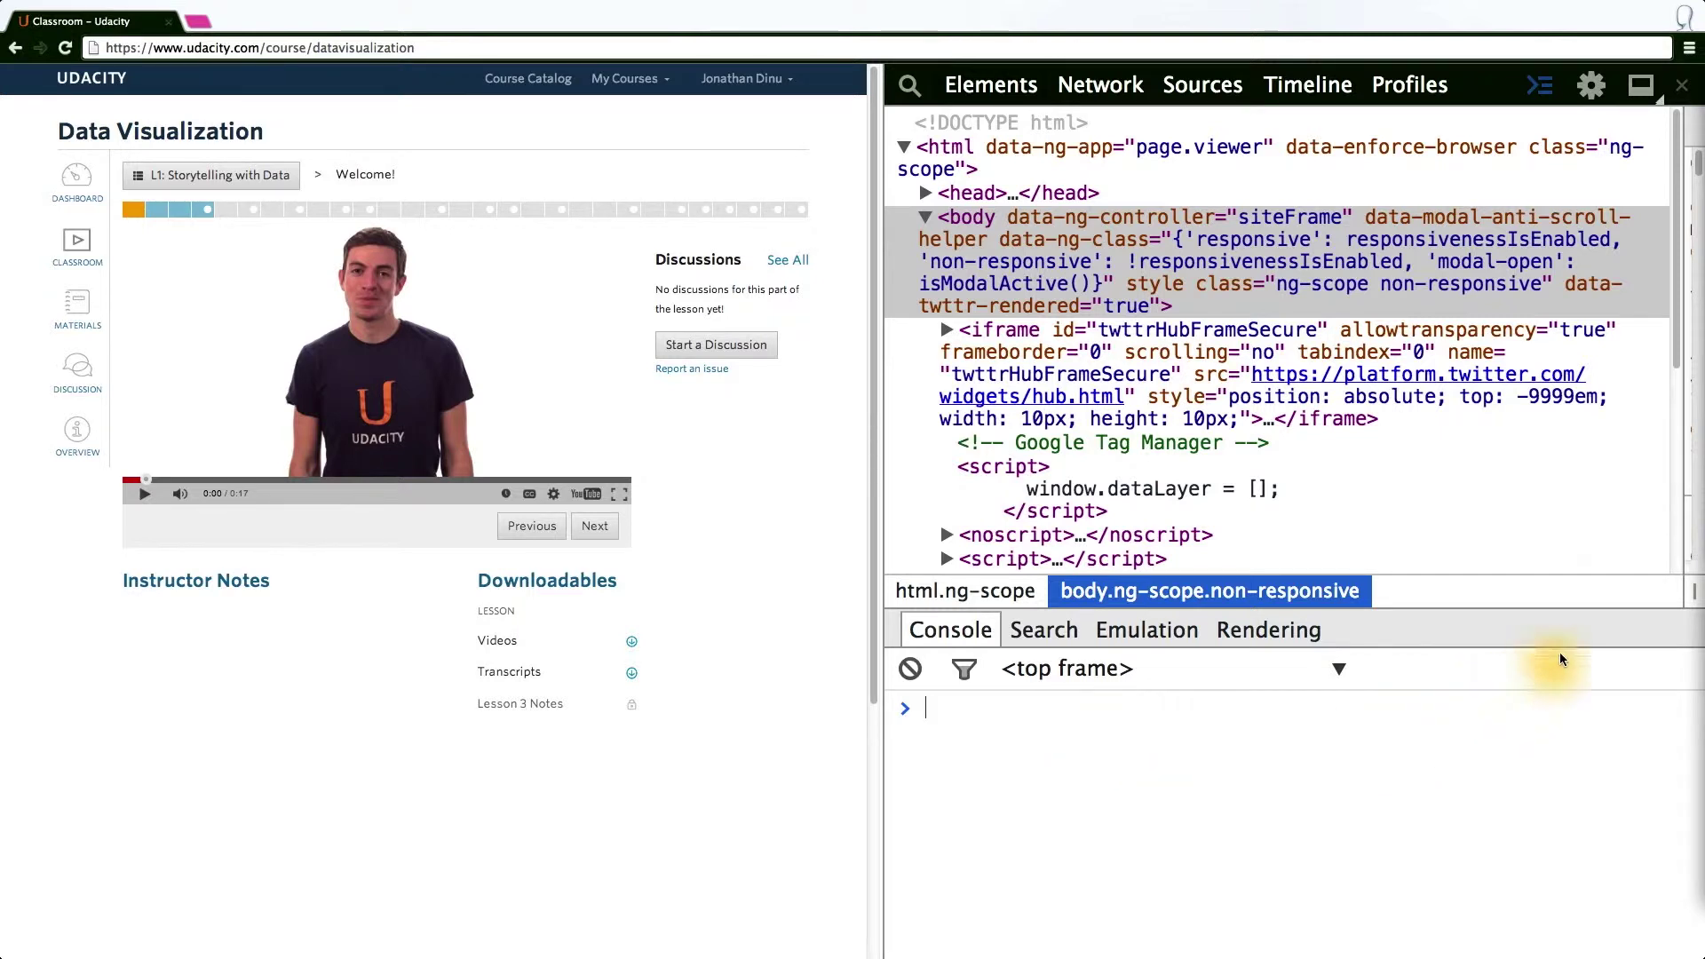
{"action": "left_click", "coordinate": [1687, 48]}
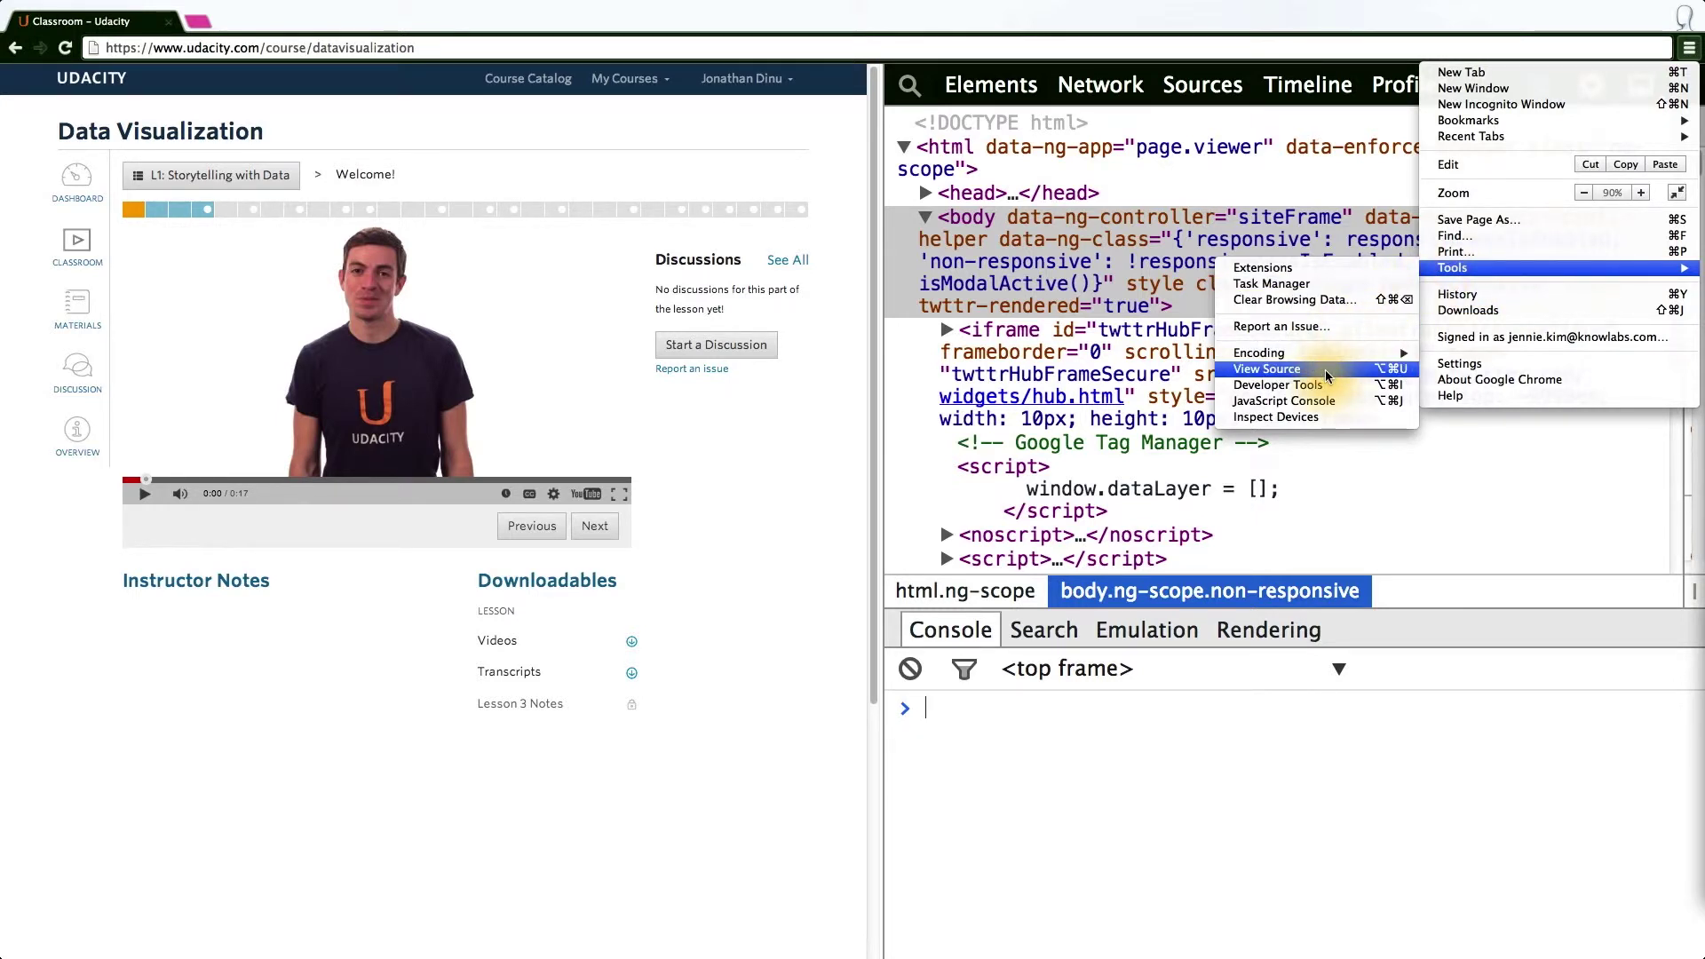
{"action": "left_click", "coordinate": [1326, 371]}
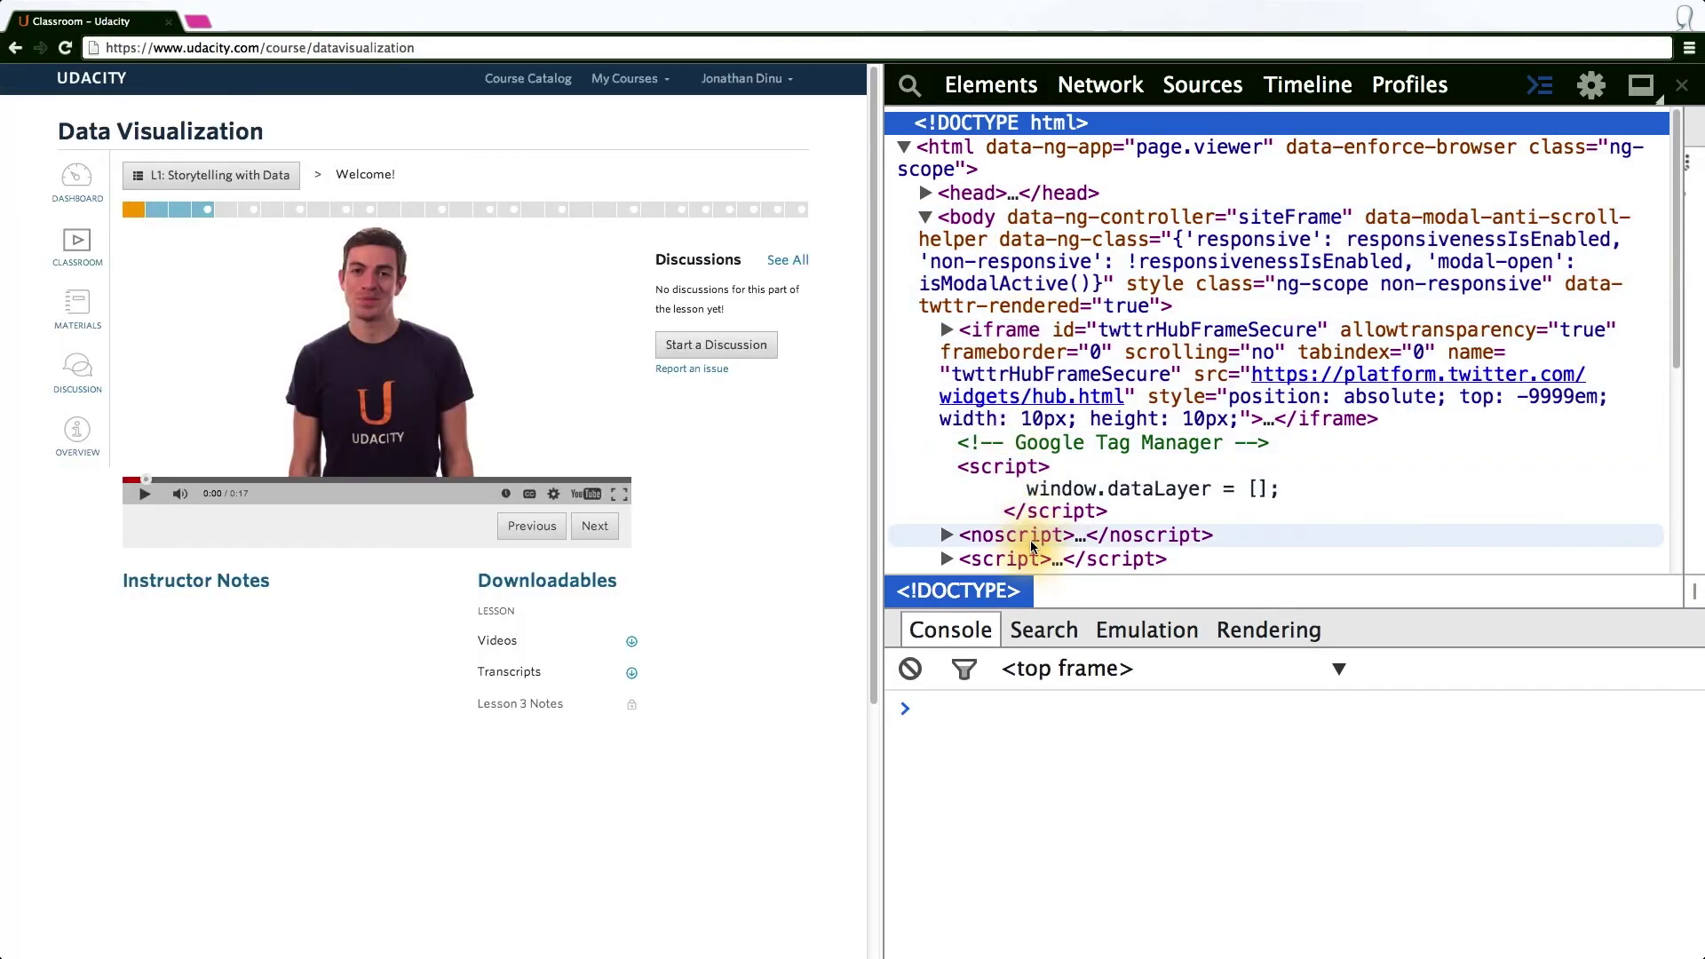
{"action": "scroll", "coordinate": [1032, 553], "scroll_direction": "down", "scroll_amount": 1}
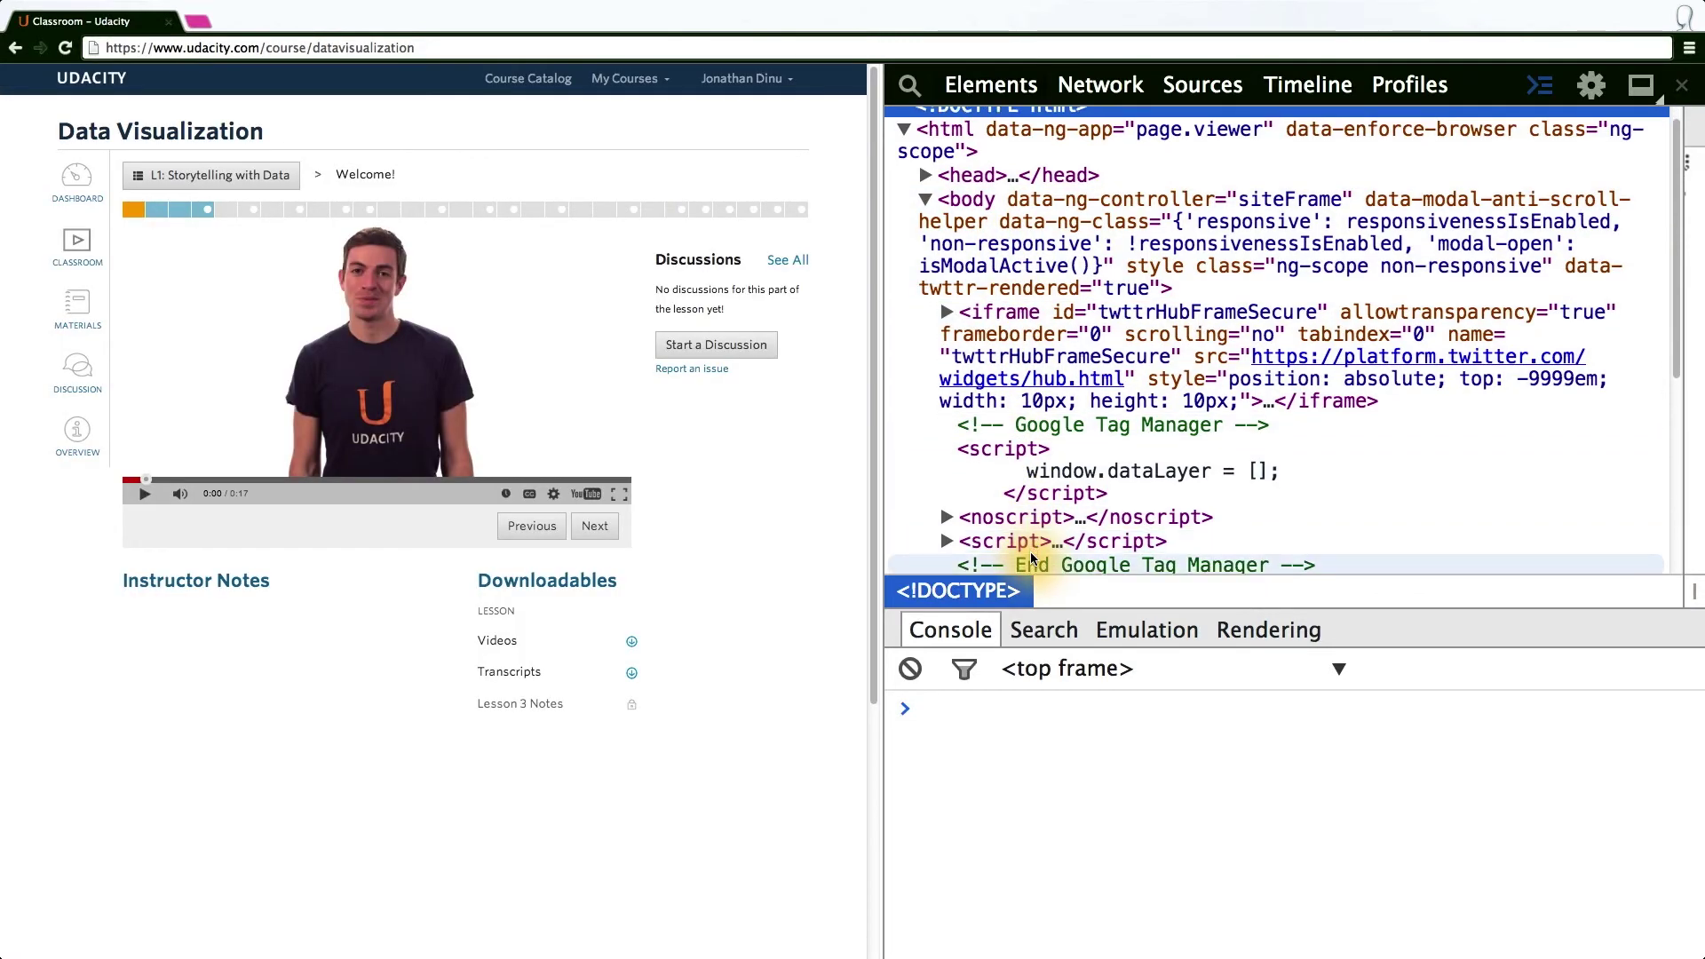